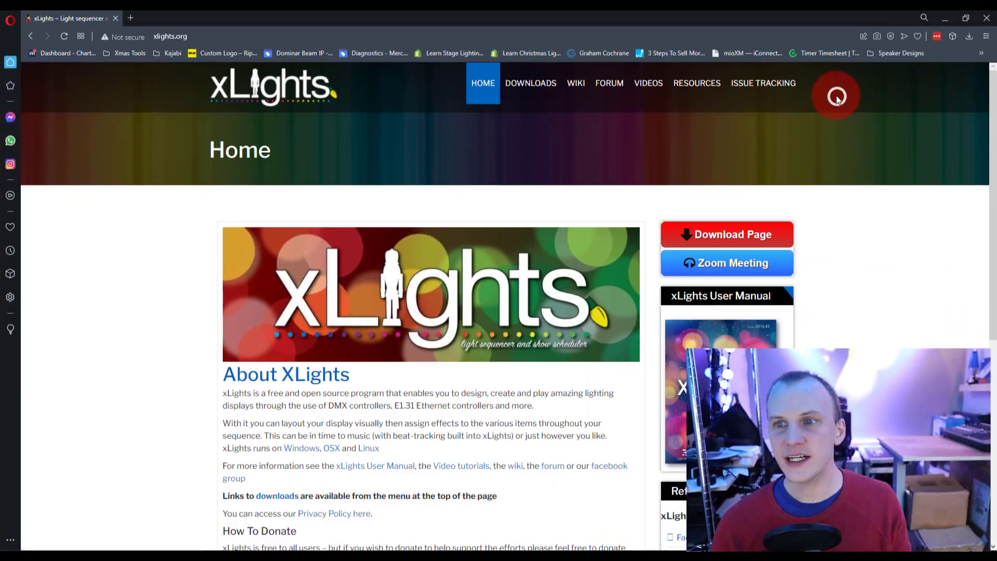
Examine the Windows, OSX and Linux download sections and the table of previous Windows releases on the xLights downloads page.
click(722, 232)
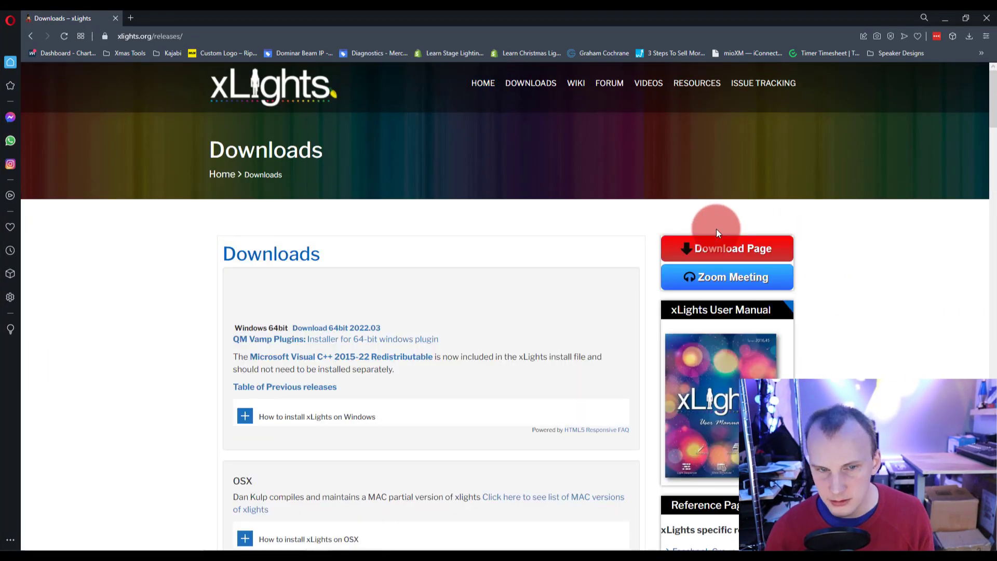
scroll(716, 229, down, 2)
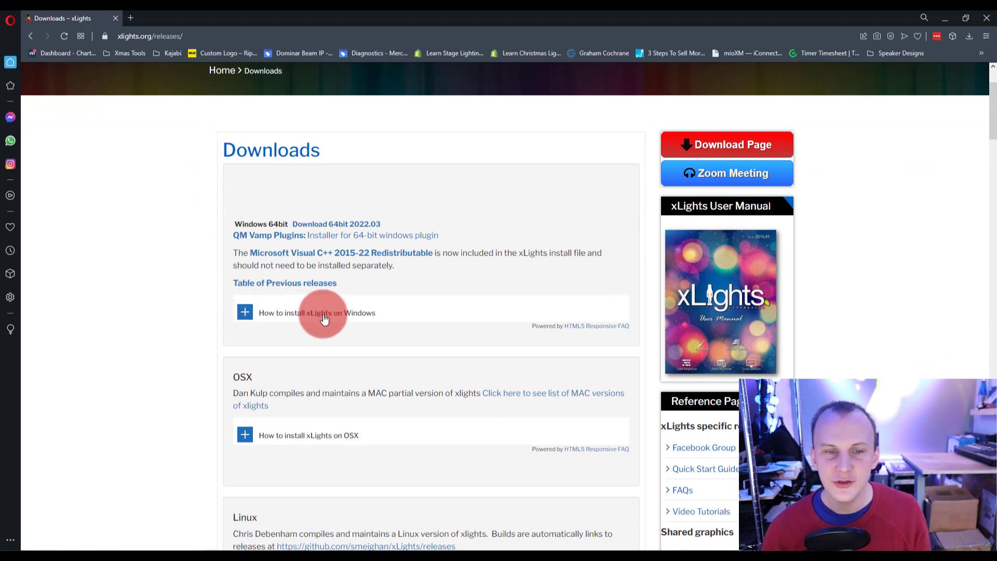
scroll(322, 316, down, 2)
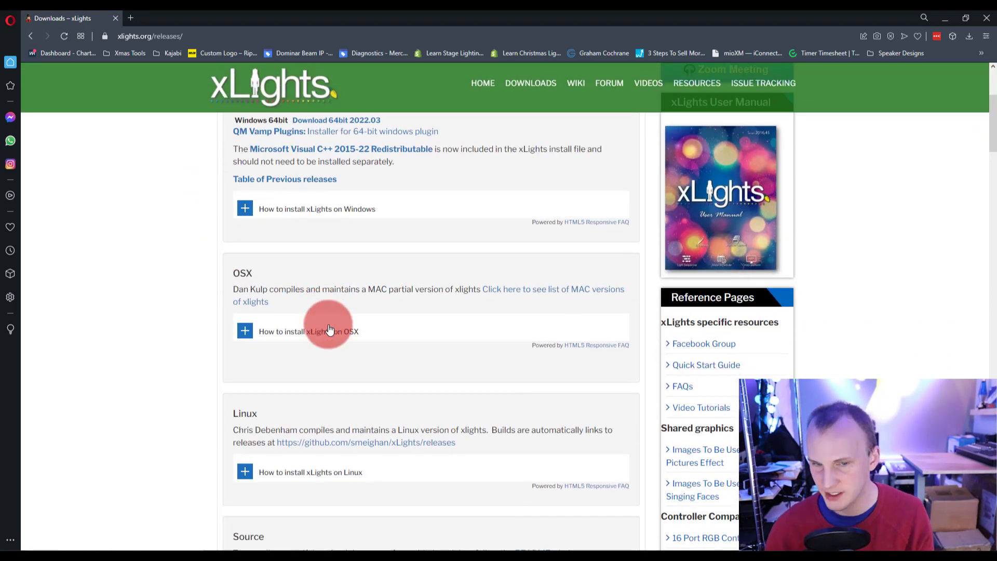
scroll(328, 326, down, 2)
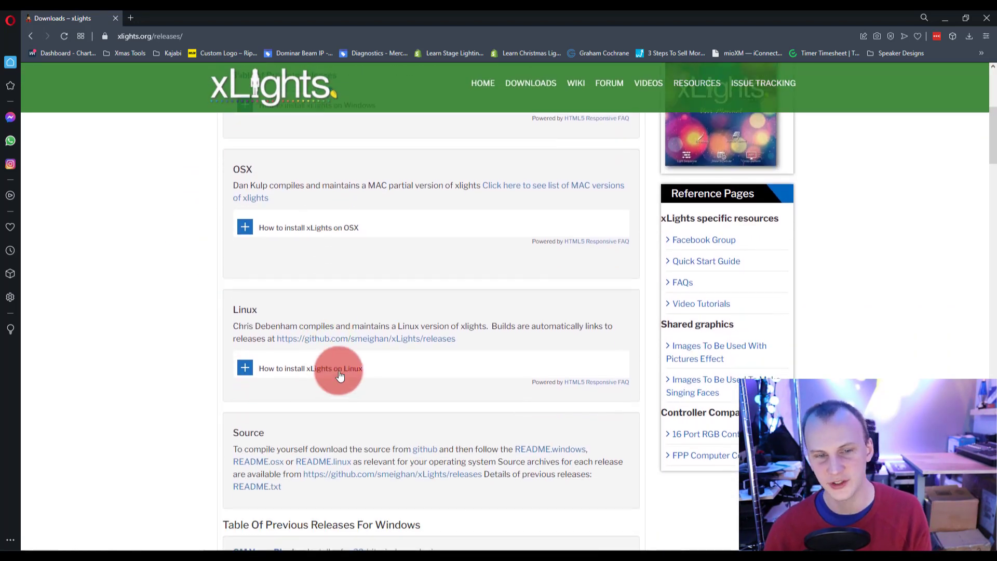
scroll(340, 375, down, 3)
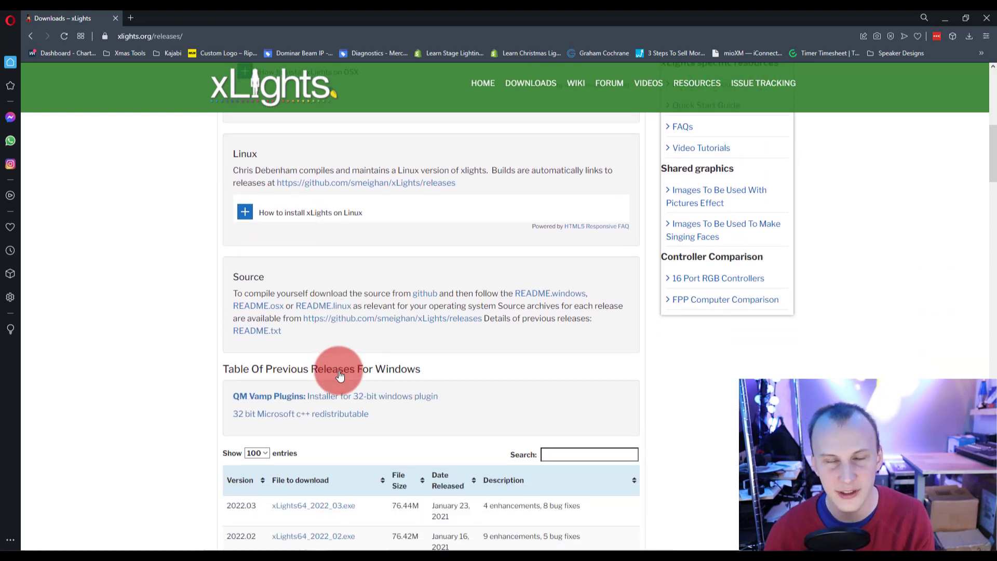
scroll(341, 375, up, 1)
scroll(341, 375, down, 5)
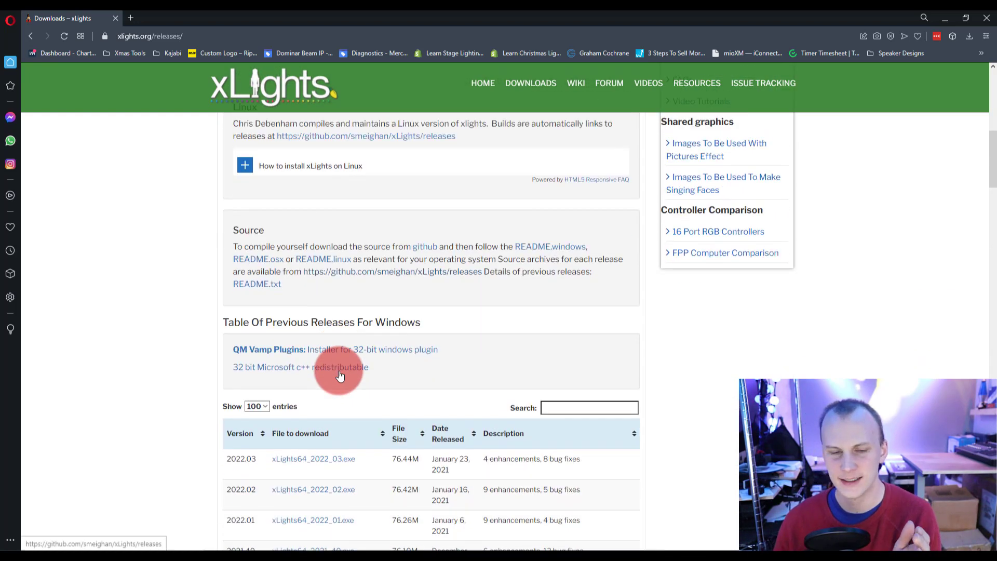
scroll(338, 371, down, 20)
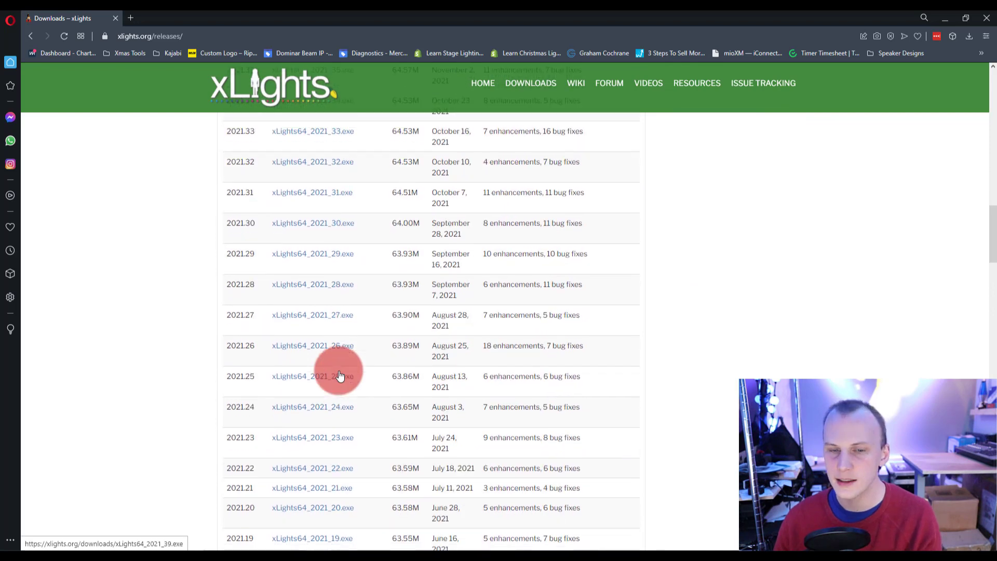
key(Home)
scroll(828, 318, down, 6)
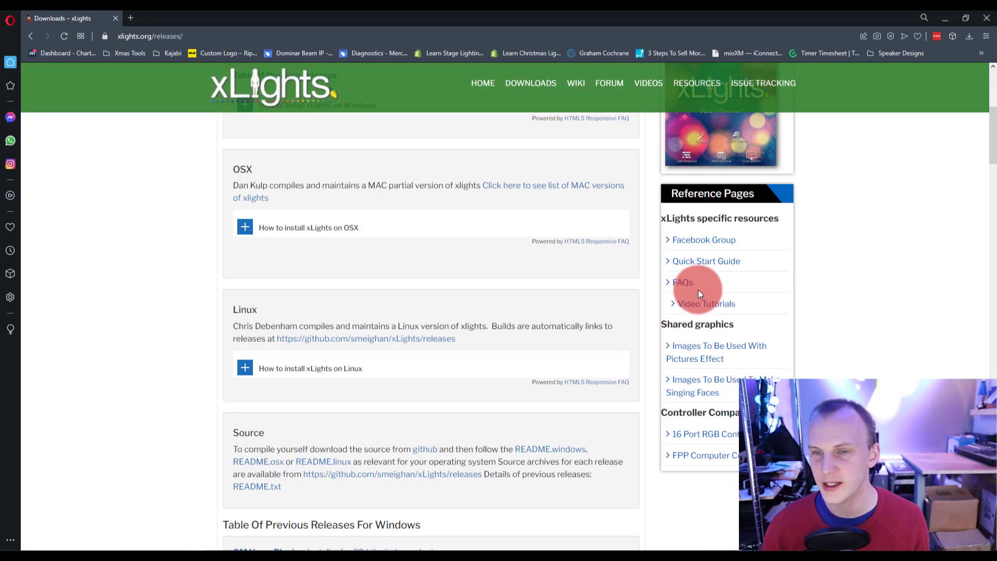
scroll(608, 268, down, 10)
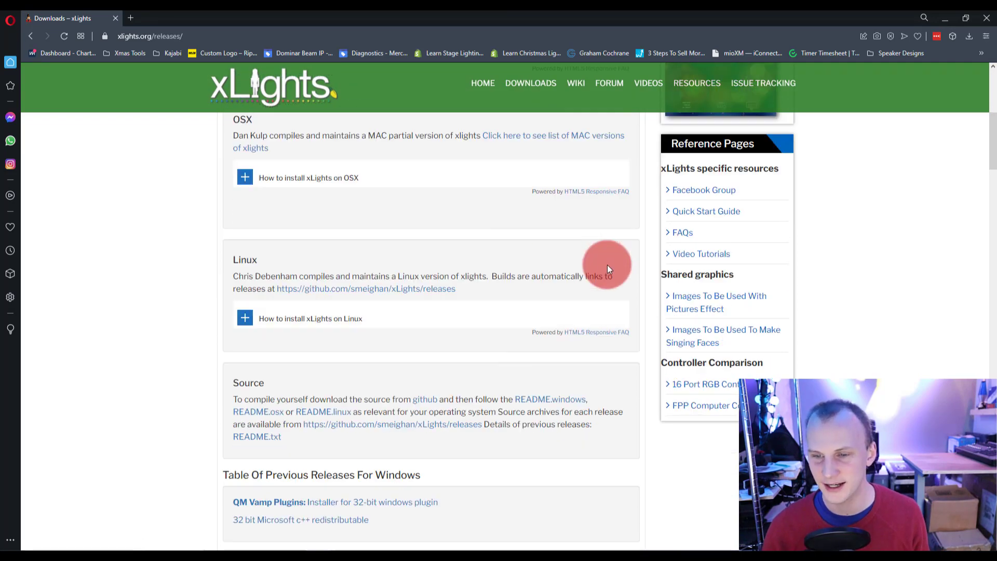
scroll(609, 268, down, 20)
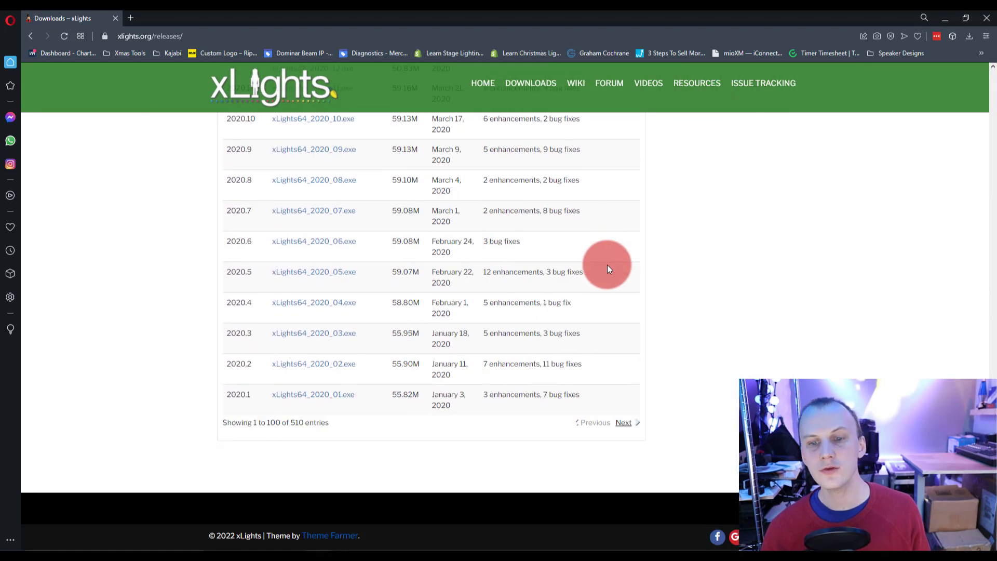
scroll(610, 269, up, 20)
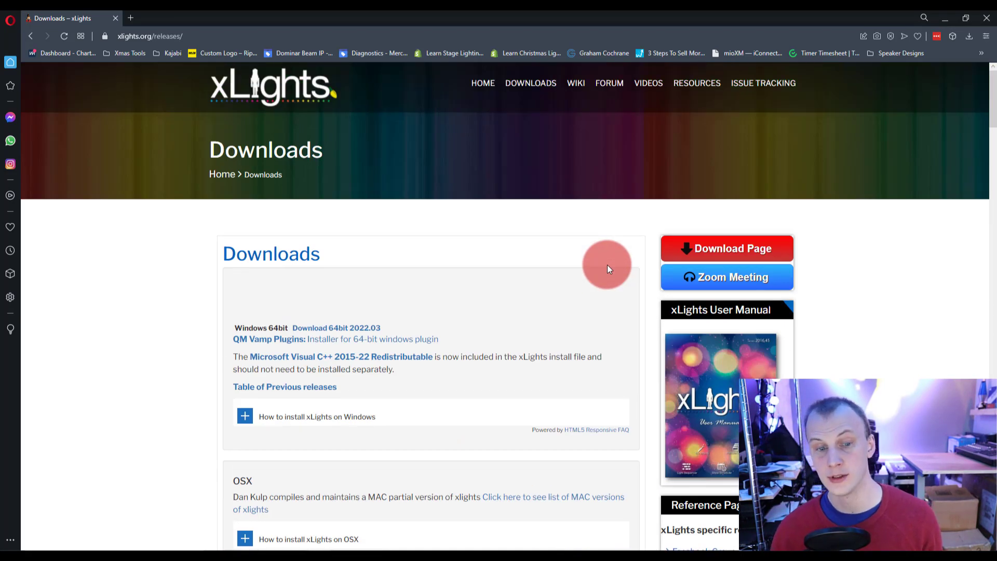
scroll(610, 269, down, 1)
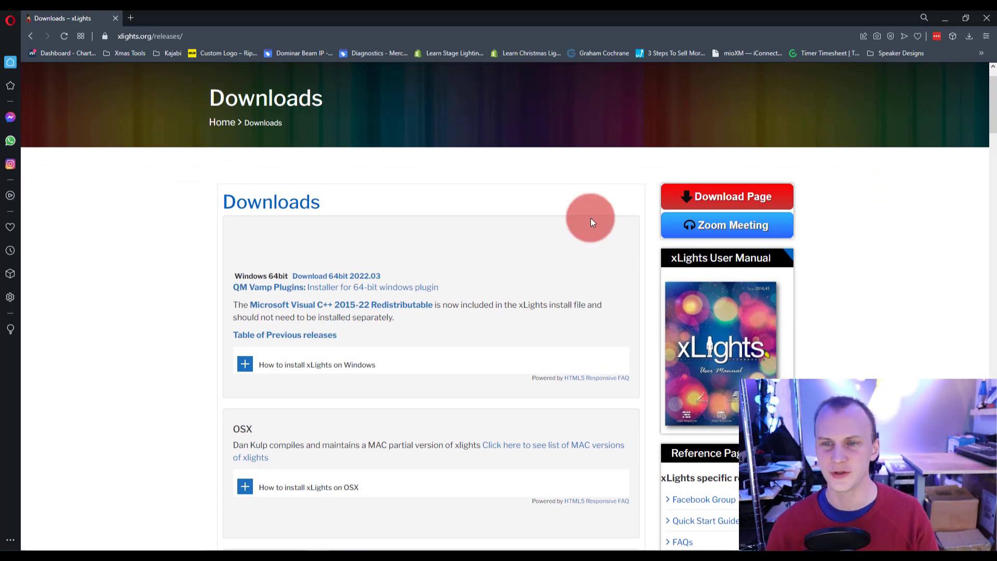
Switch to xLights and open the recent sequence "Moving Head FX for Video.xsq" in the Sequencer.
click(117, 21)
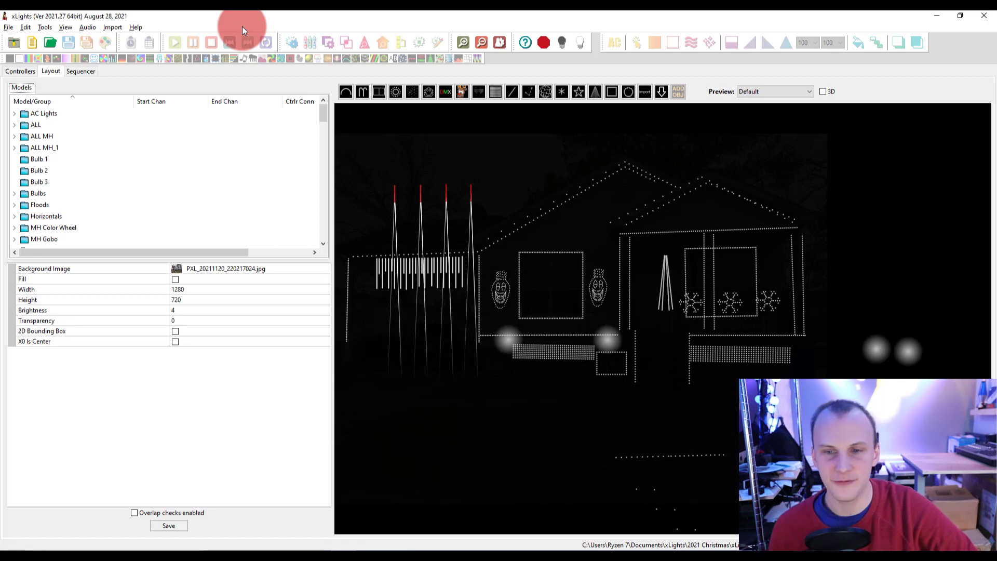
click(67, 71)
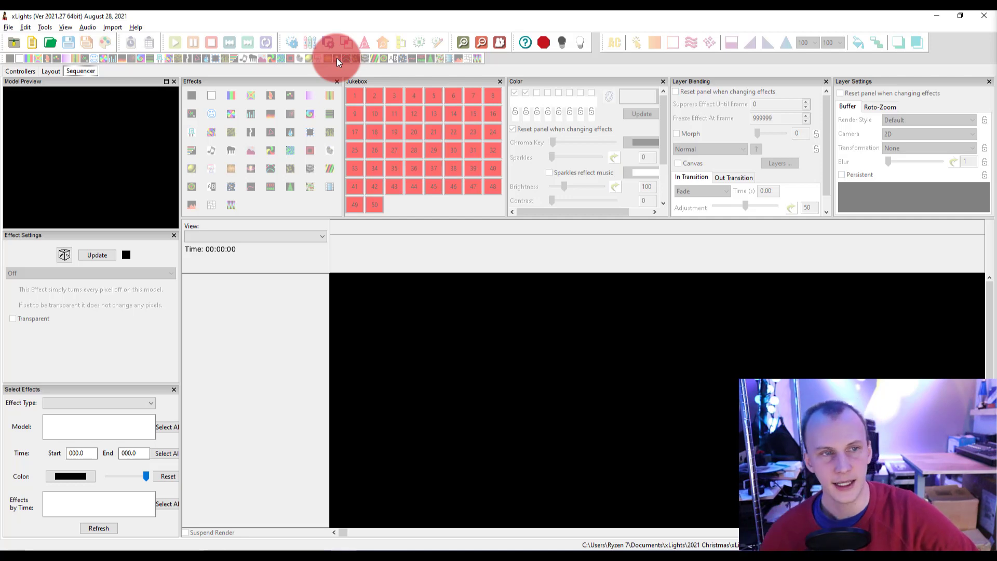
click(9, 27)
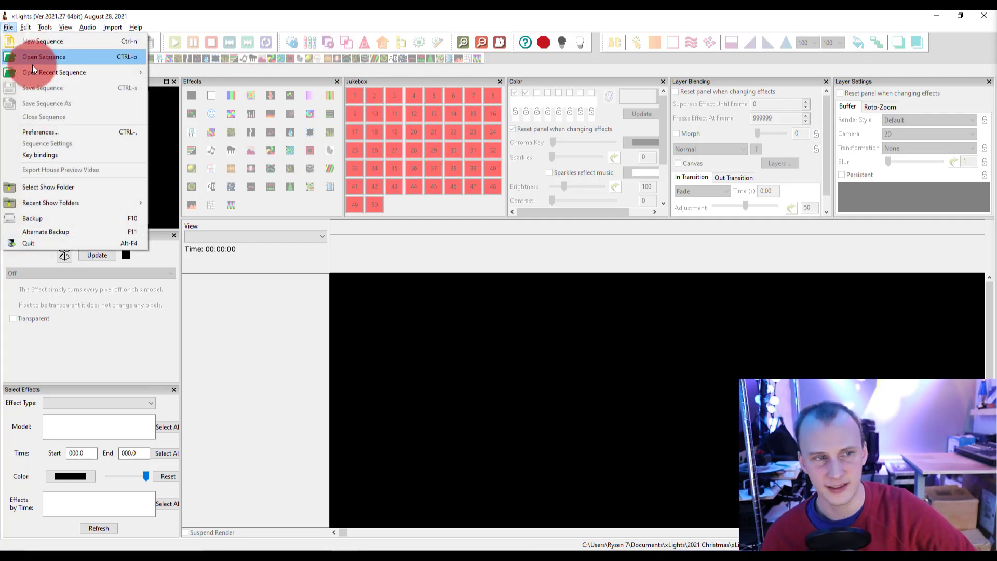
mouse_move(39, 73)
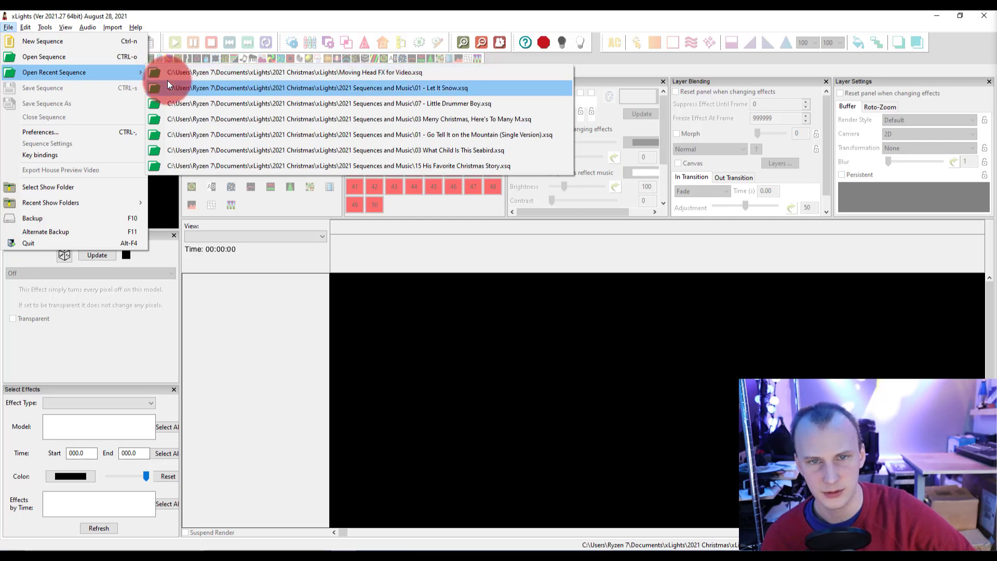
click(169, 74)
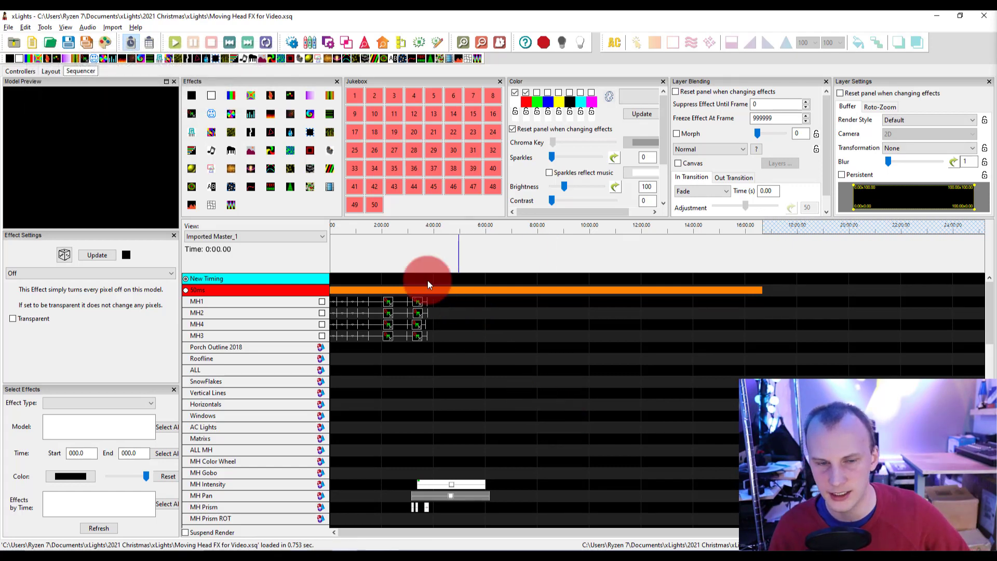
Look over the model rows of the moving head sequence and open the recent sequence "01 - Let It Snow.xsq".
scroll(410, 467, down, 3)
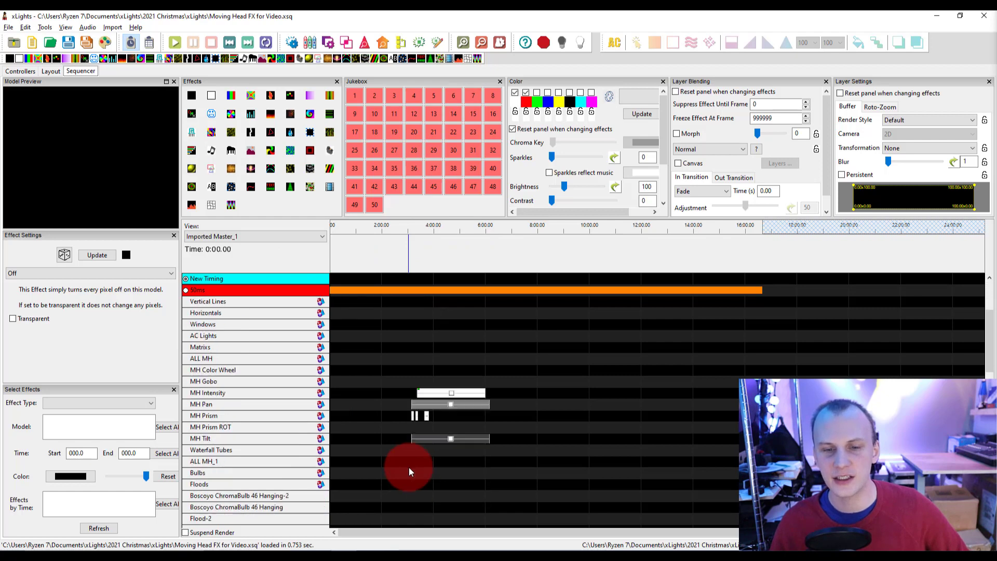
scroll(410, 466, up, 3)
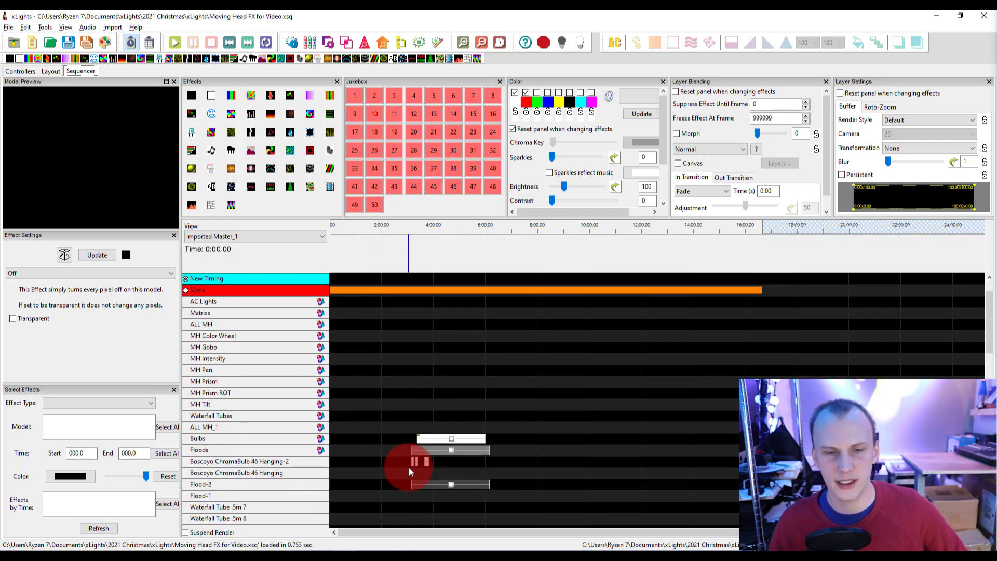
click(502, 439)
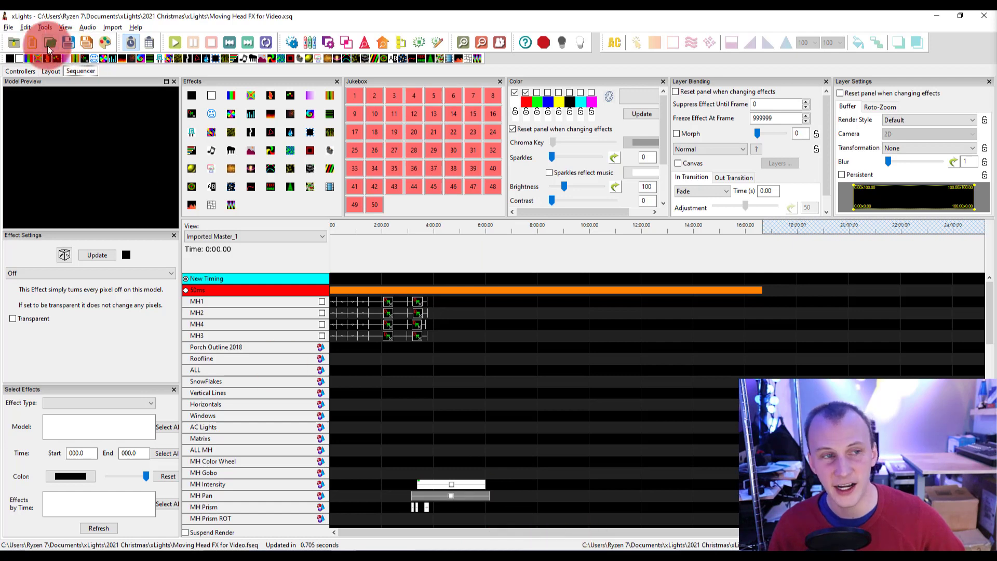
click(11, 27)
mouse_move(41, 68)
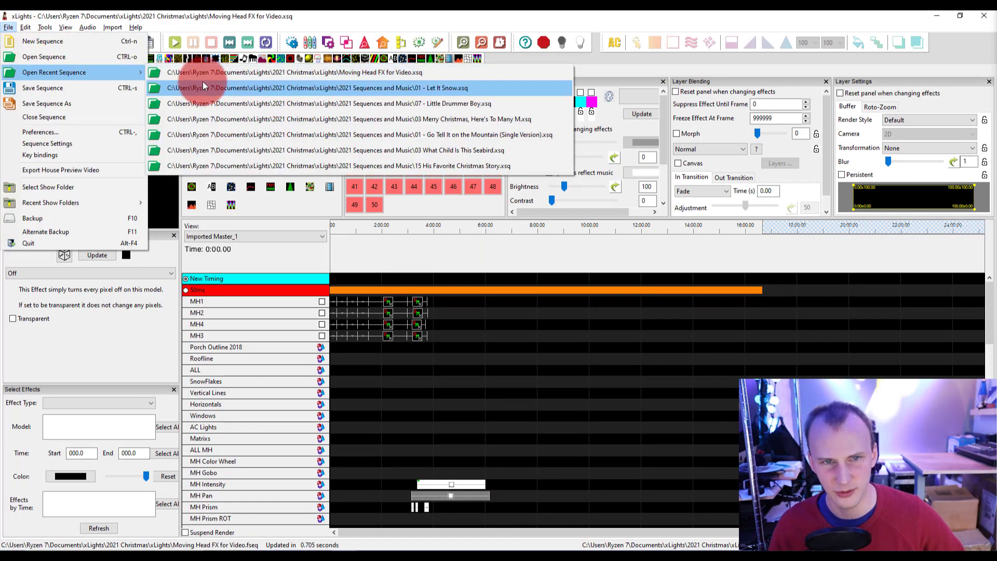
click(207, 89)
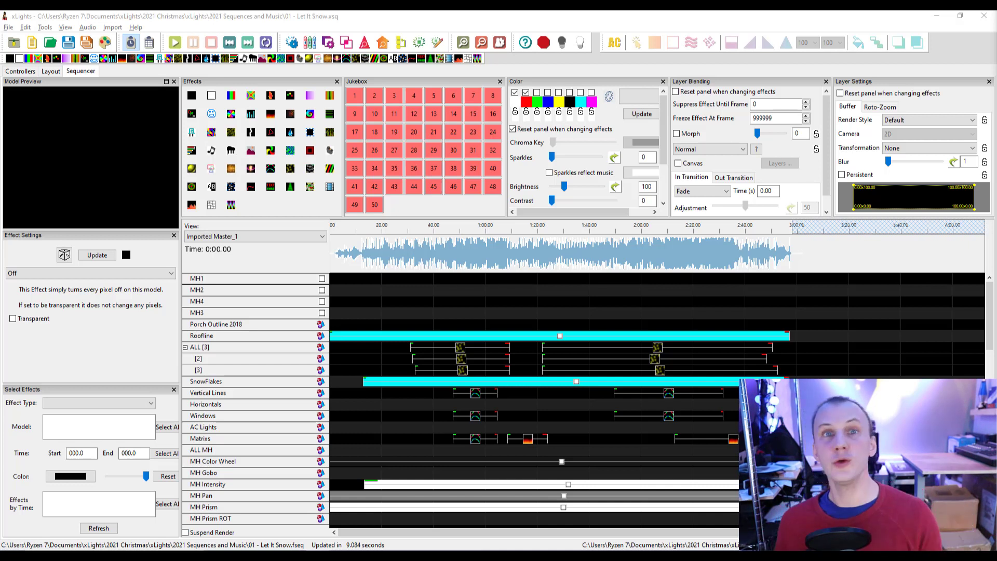
Play the sequence from about 0:15 with the House Preview shown and moved clear of the sequencer grid.
key(XF86AudioPlay)
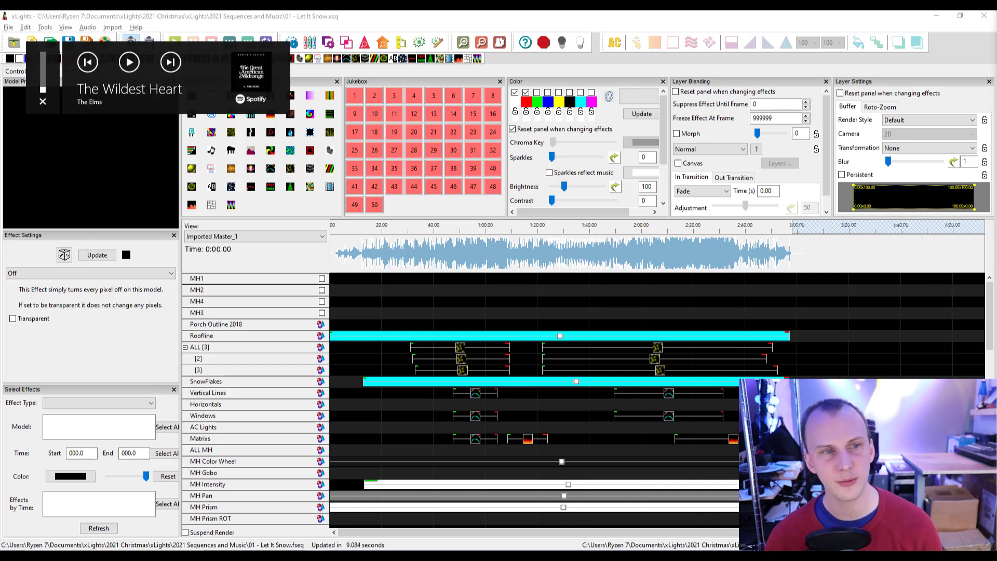
click(370, 229)
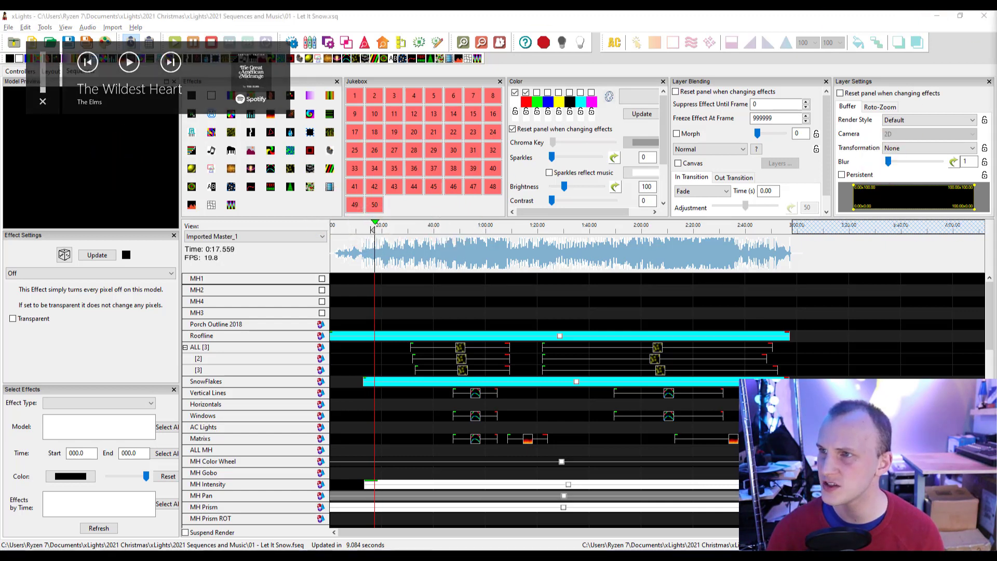
click(383, 42)
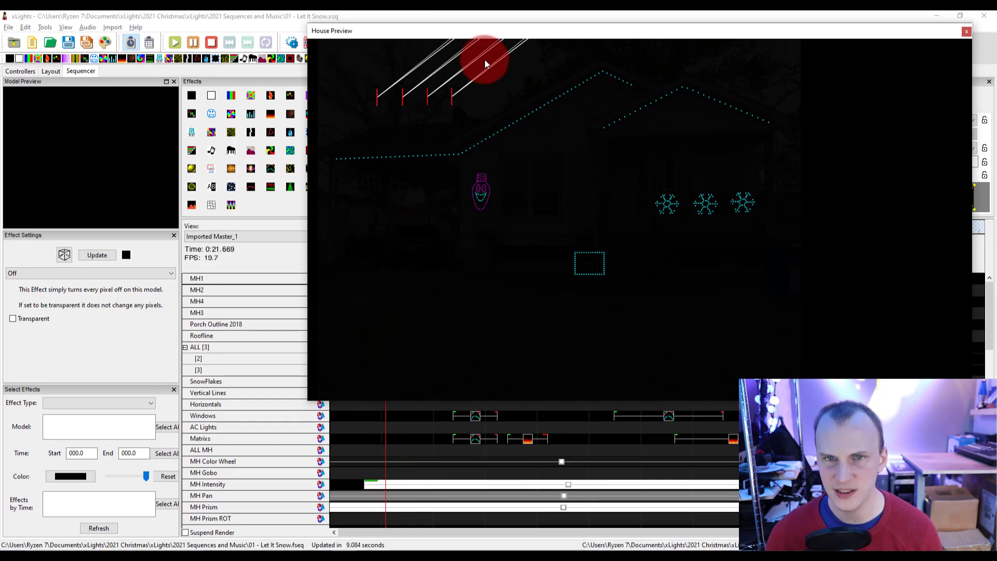
drag(461, 28, 455, 50)
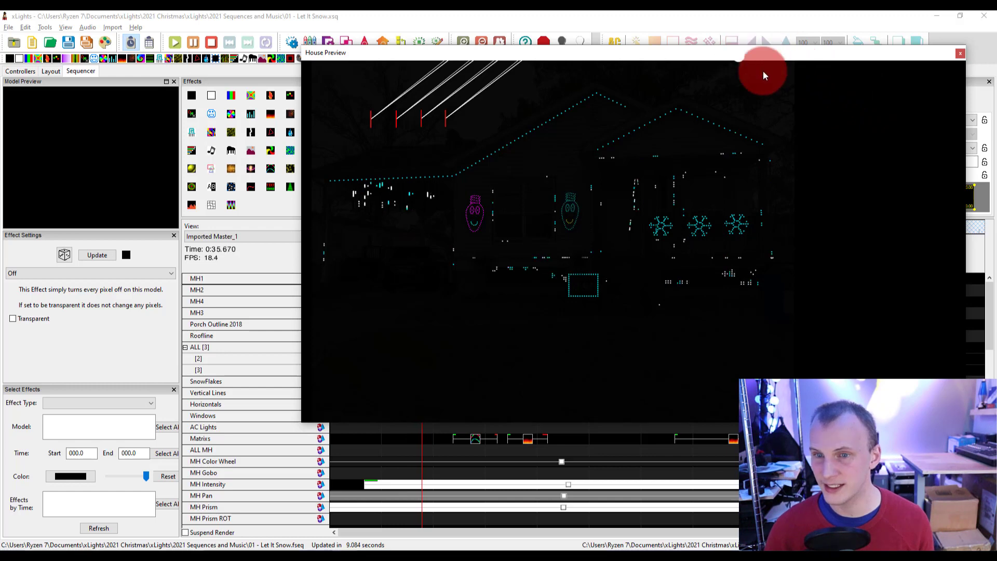
drag(742, 54, 996, 179)
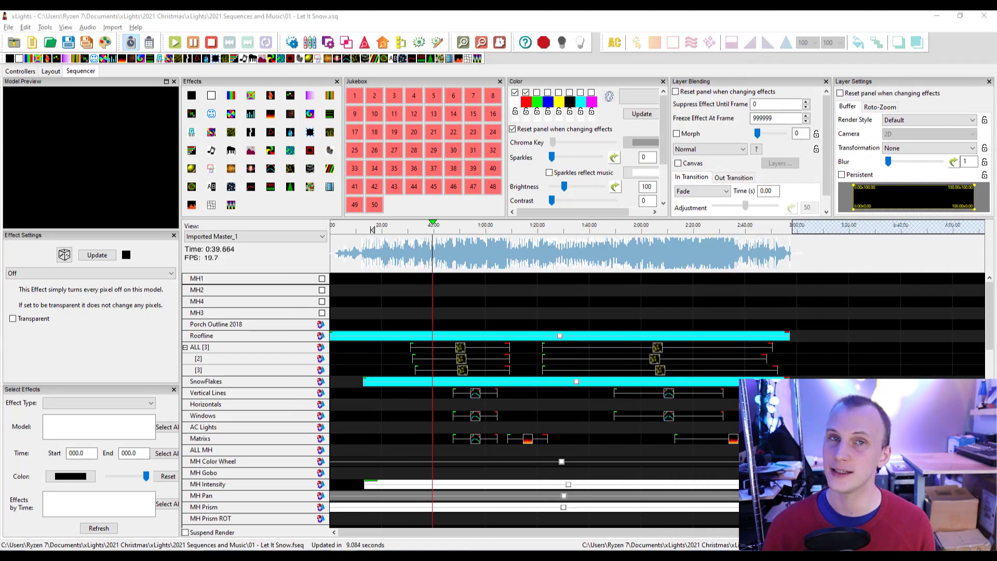
click(901, 151)
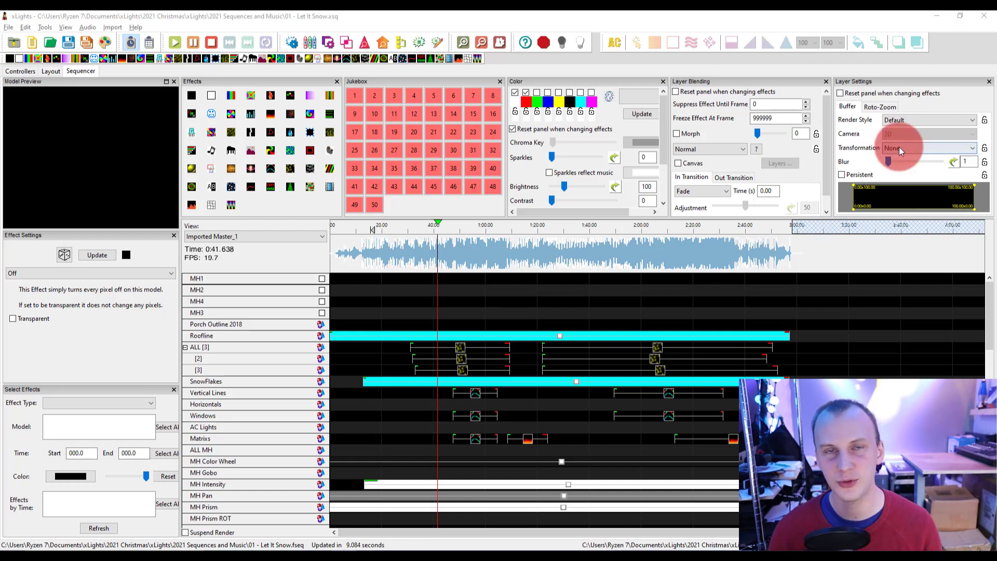
Stop playback and turn on Suspend Render for the sequence.
click(464, 314)
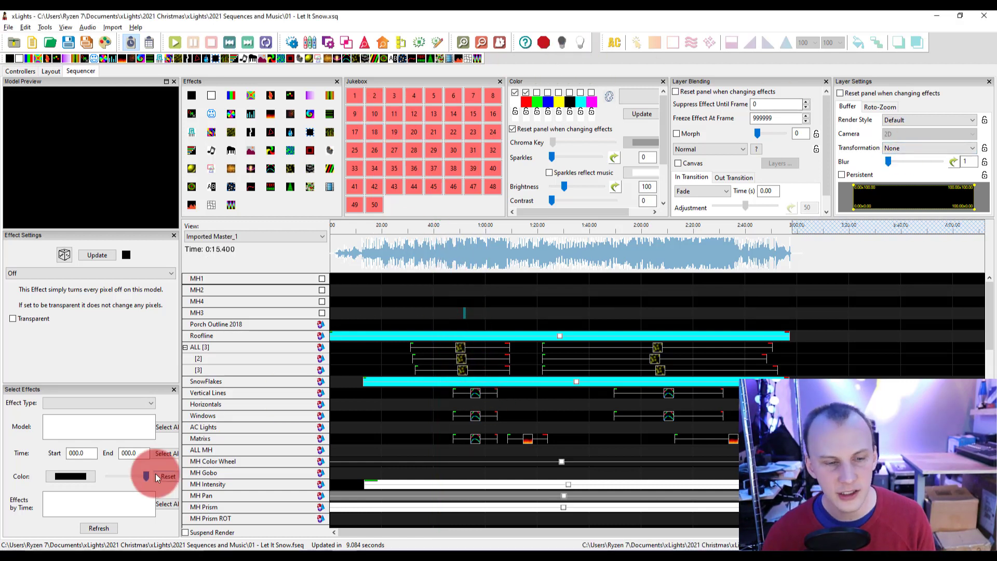
click(219, 533)
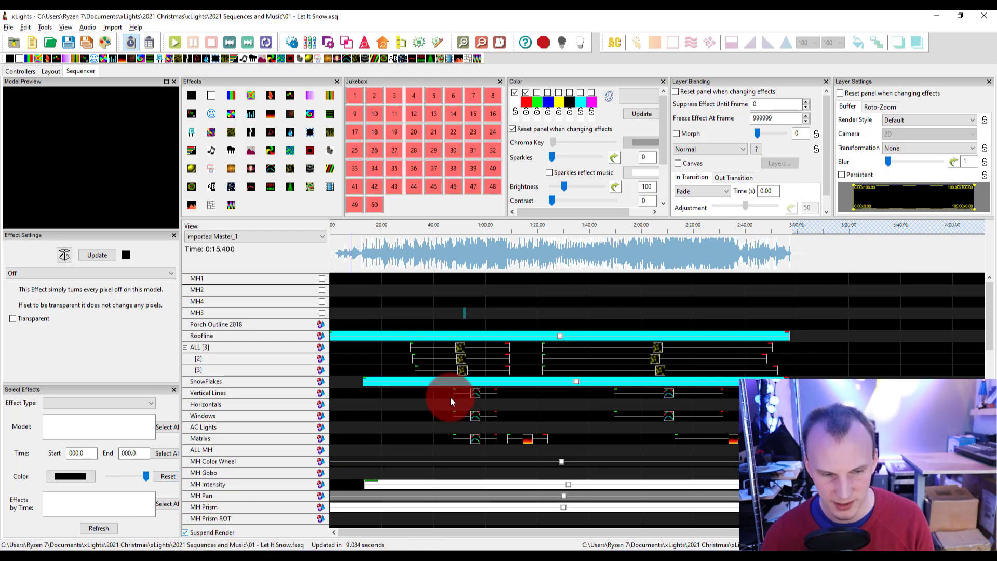
Try to shift the first Single Strand effect on the Matrixs row slightly earlier in the timeline.
drag(481, 439, 472, 439)
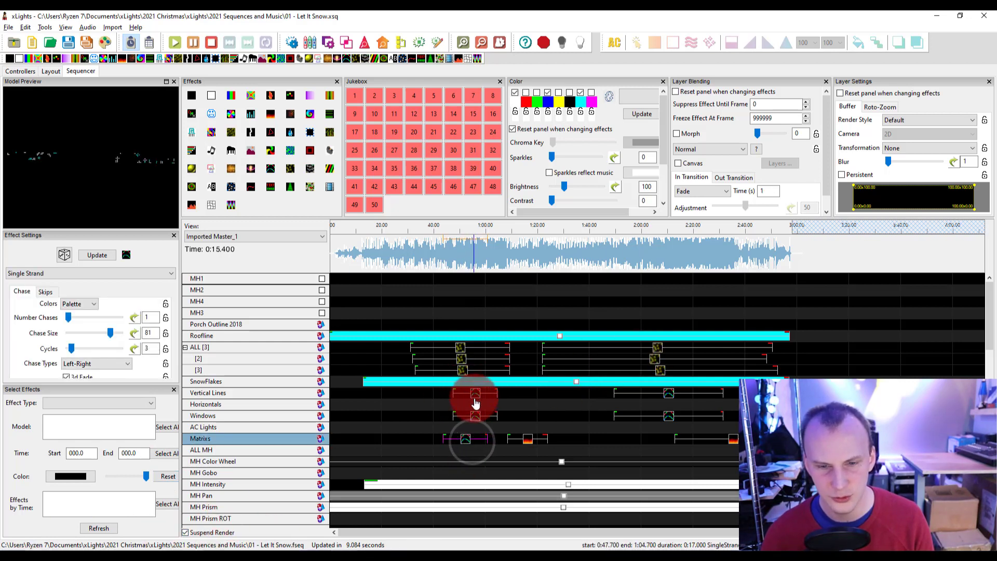
mouse_move(476, 404)
mouse_down()
mouse_move(473, 434)
mouse_move(473, 421)
mouse_move(462, 427)
mouse_move(475, 416)
mouse_up()
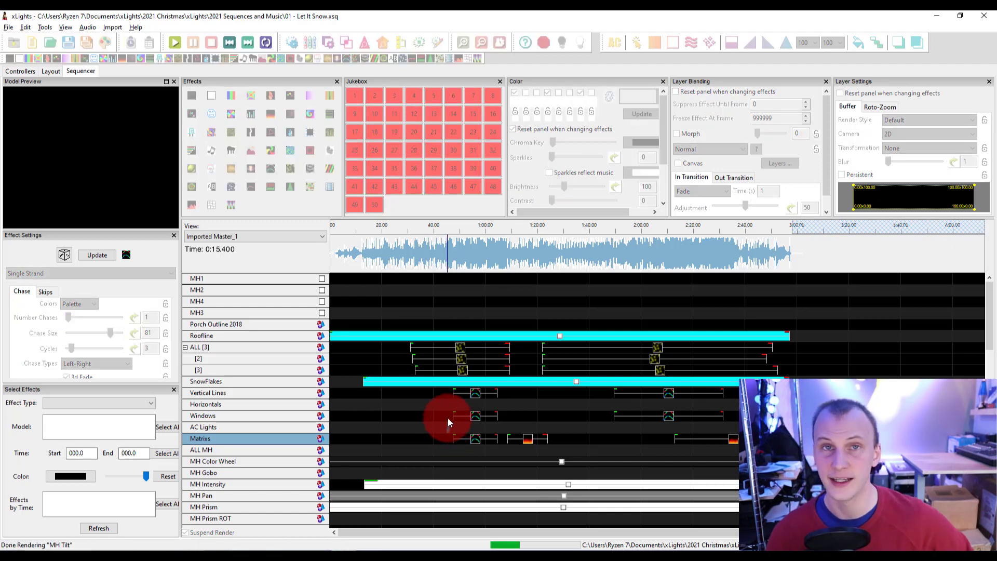
click(9, 27)
click(320, 282)
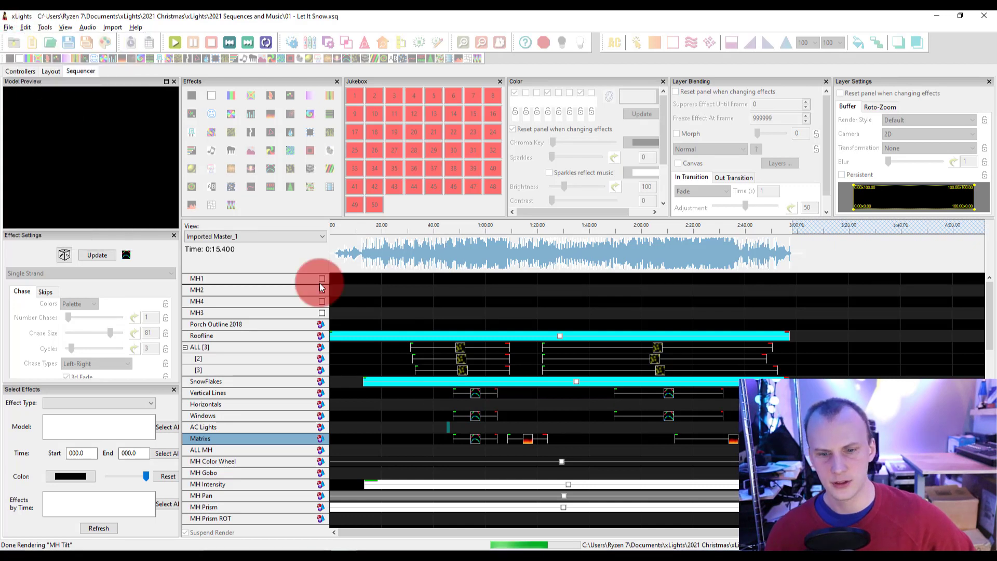
click(542, 517)
click(674, 522)
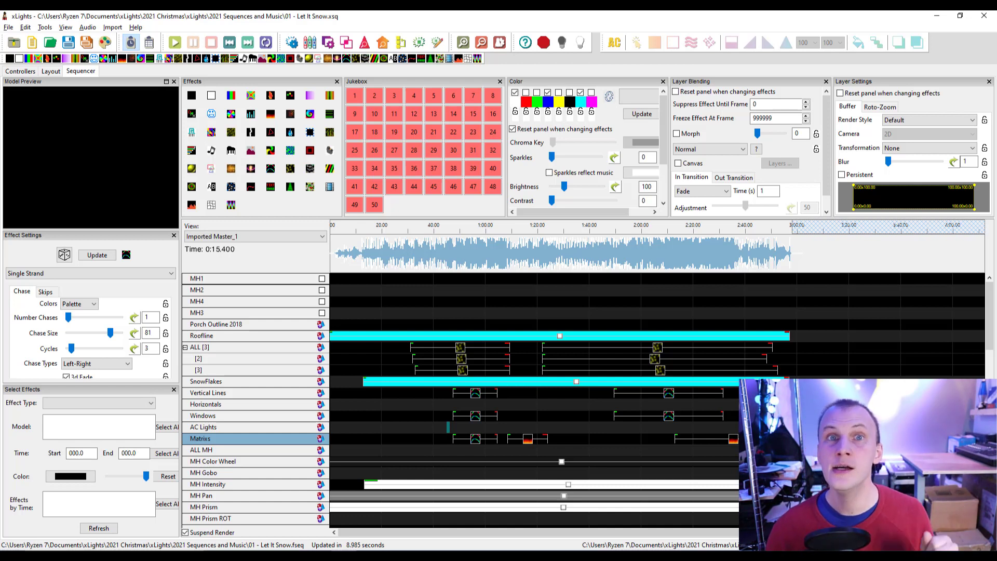
Play the sequence from about 0:47 and turn off Suspend Render.
click(455, 227)
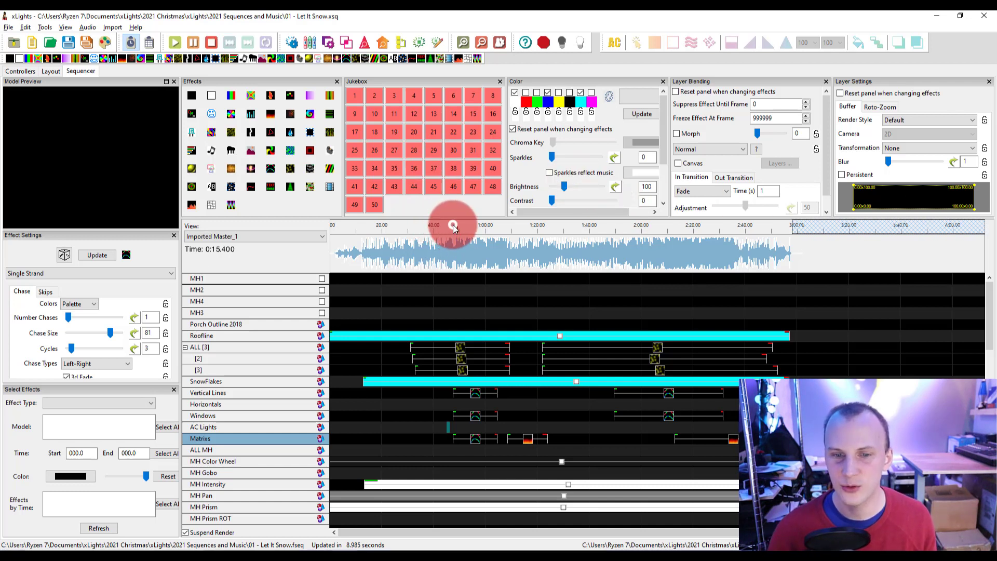
key(space)
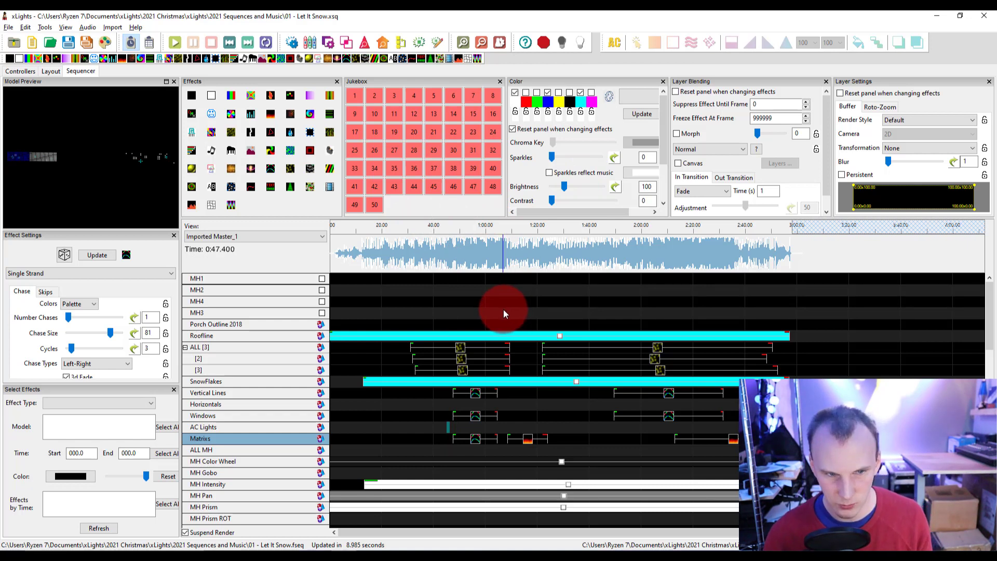
click(196, 531)
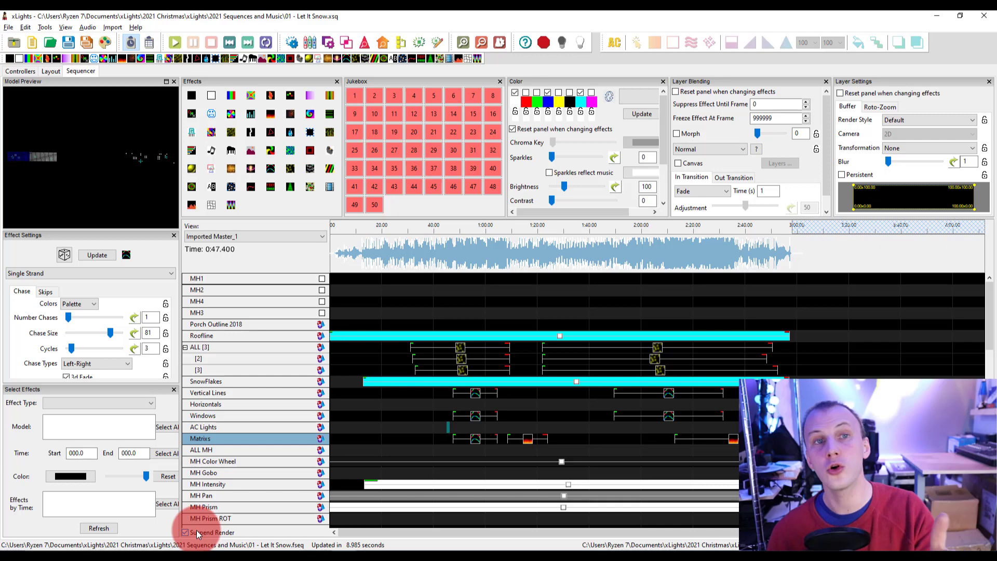
right_click(217, 447)
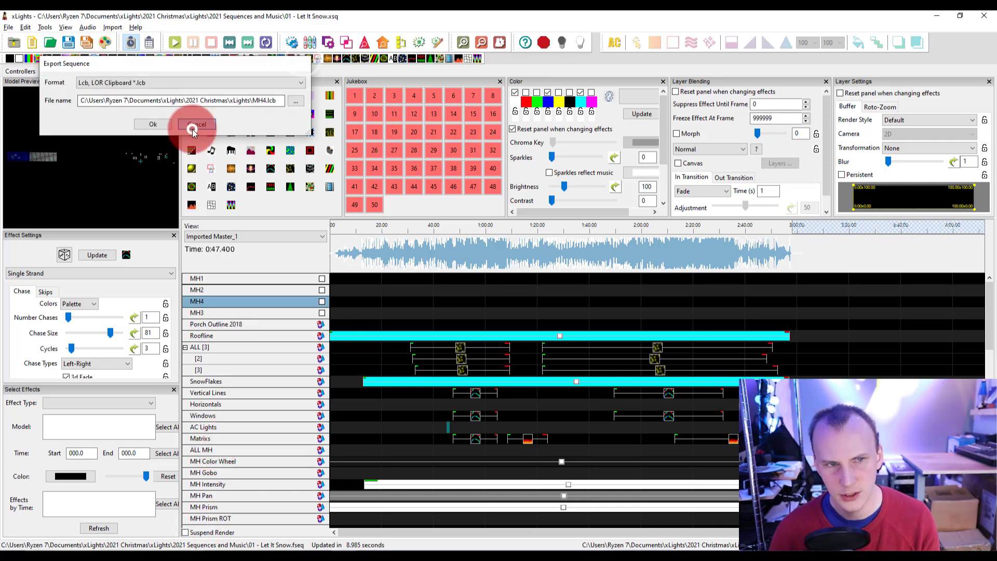
click(192, 129)
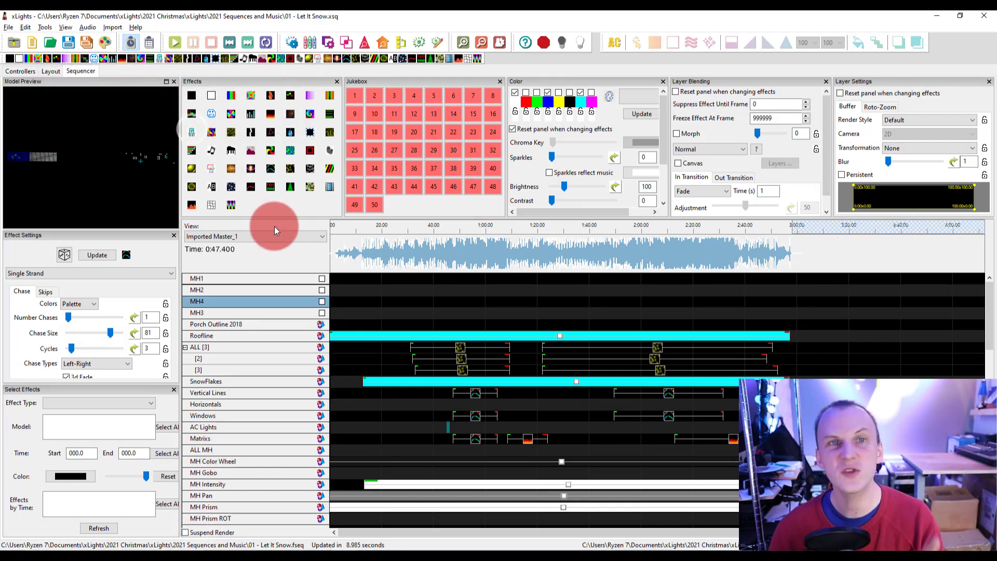
click(47, 71)
click(57, 174)
right_click(57, 174)
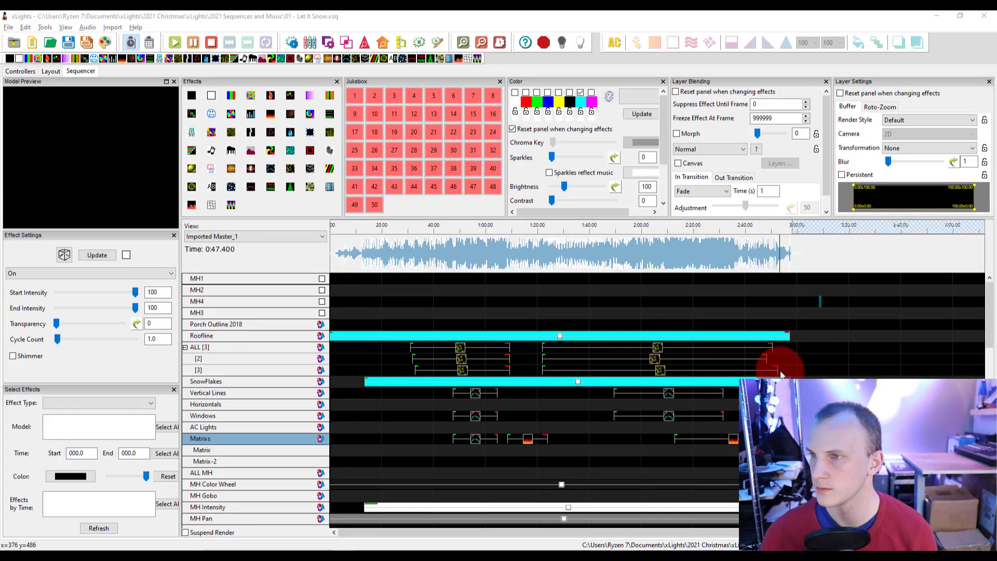
Look through the context options of the On effect on the Roofline row and of the Porch Outline 2018 row.
right_click(561, 335)
click(562, 335)
right_click(560, 333)
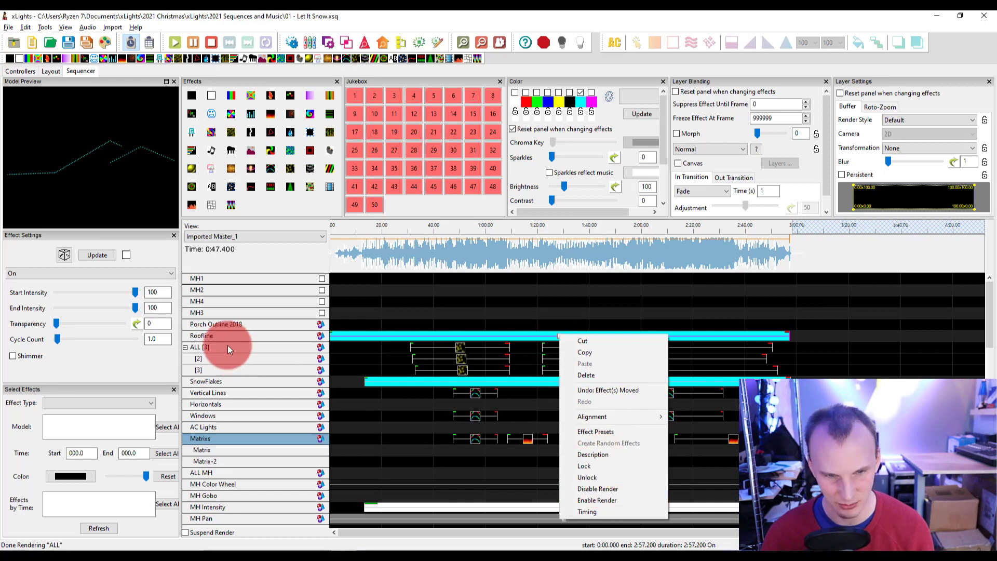
right_click(228, 327)
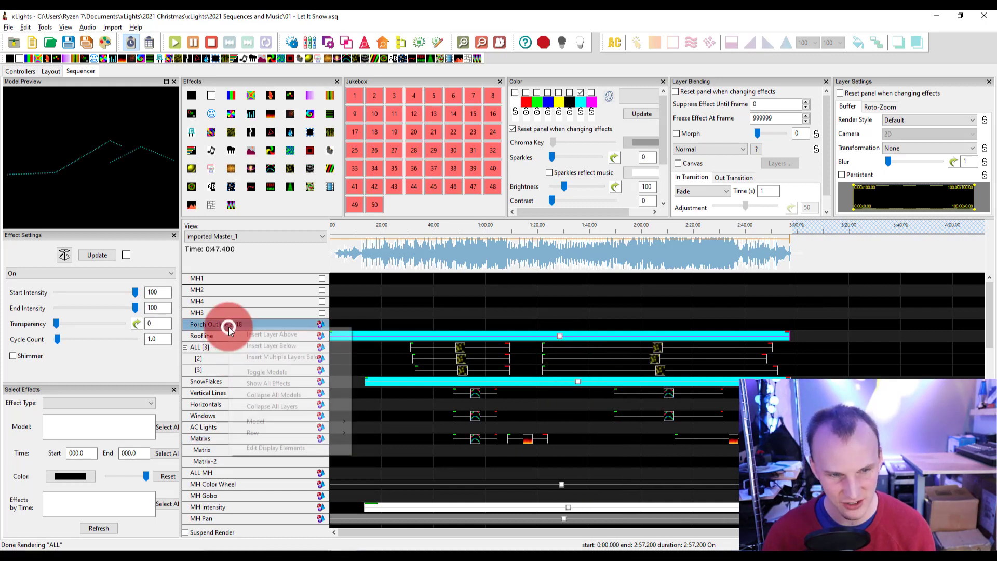
click(206, 368)
Select all effects of the Matrixs model through its model options.
right_click(238, 435)
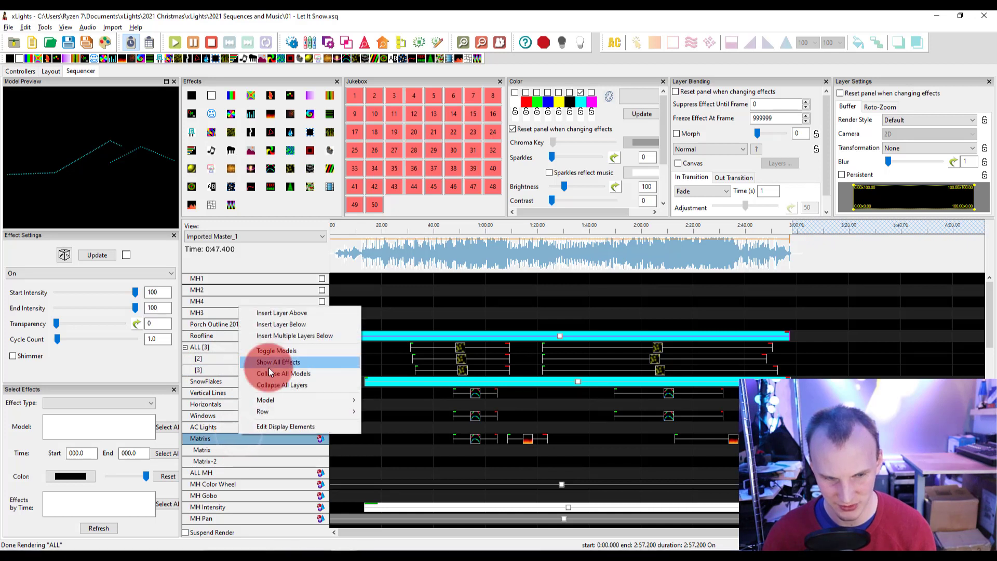
click(297, 404)
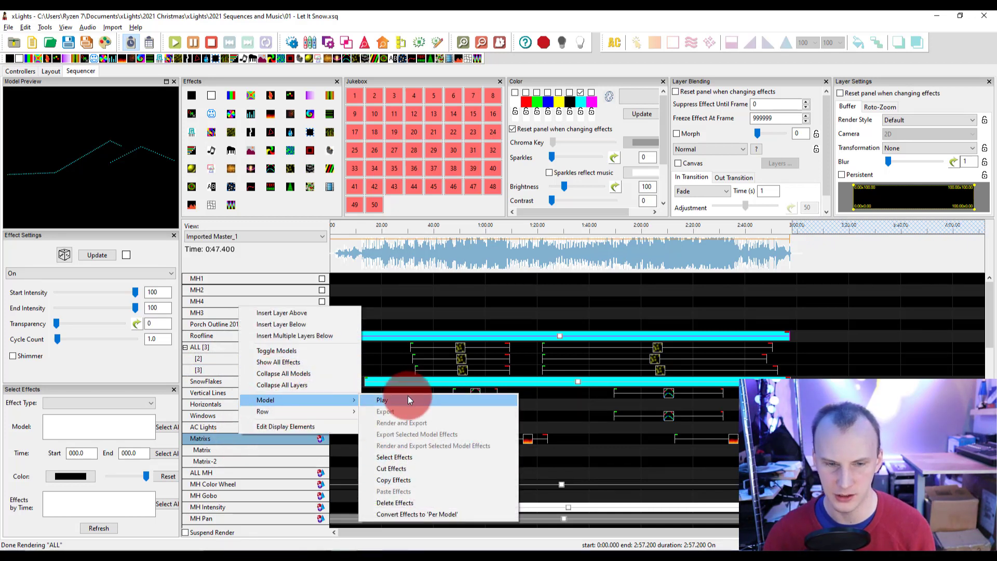
click(406, 468)
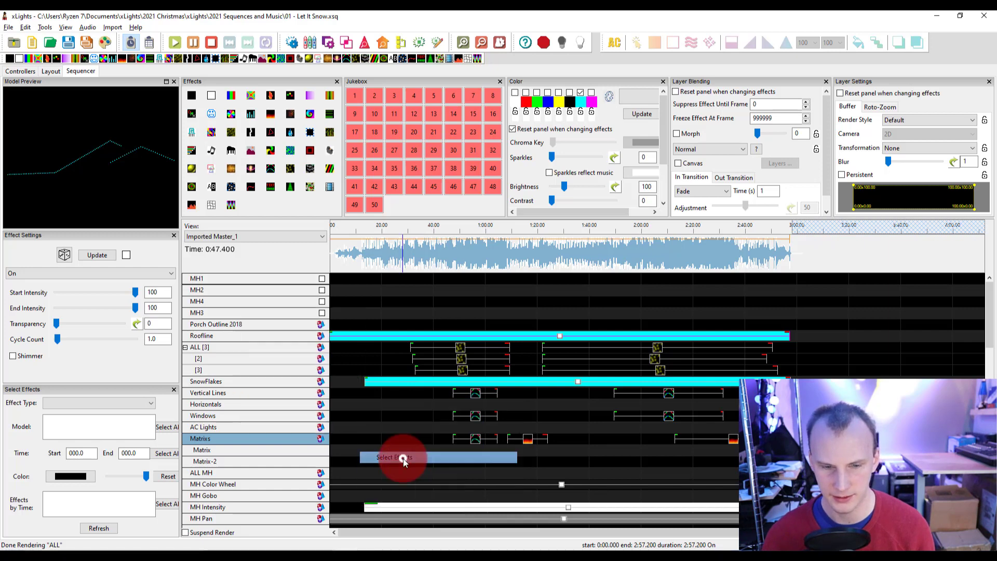
Review the model options of the Matrixs row and the context options of its last visible effect, then dismiss them.
right_click(251, 436)
click(324, 403)
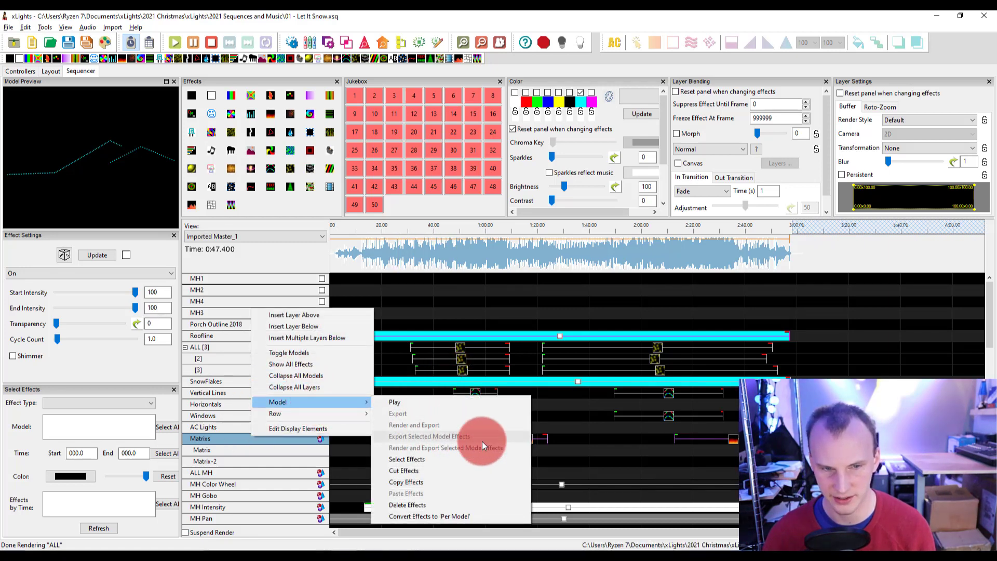
click(700, 448)
right_click(733, 438)
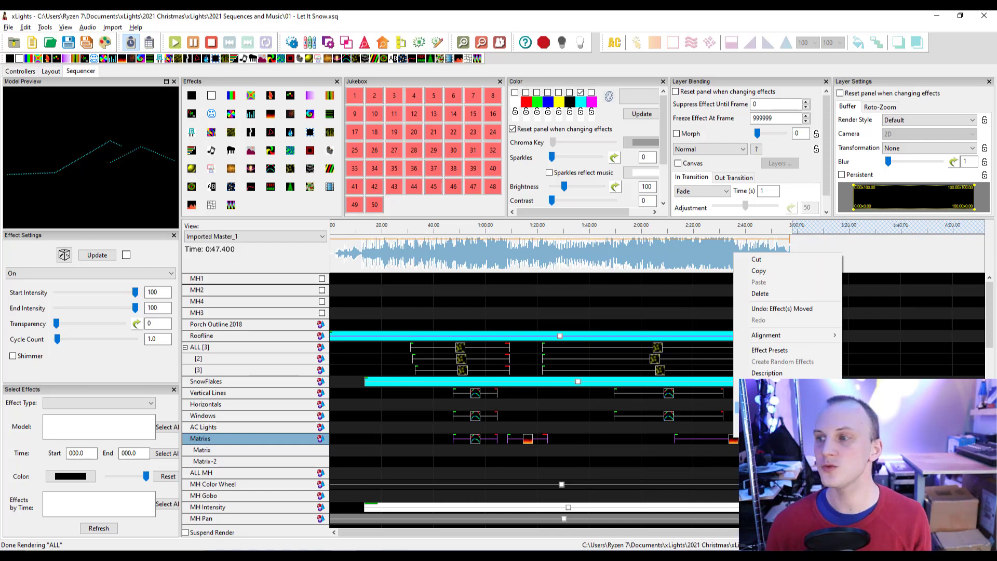
click(683, 310)
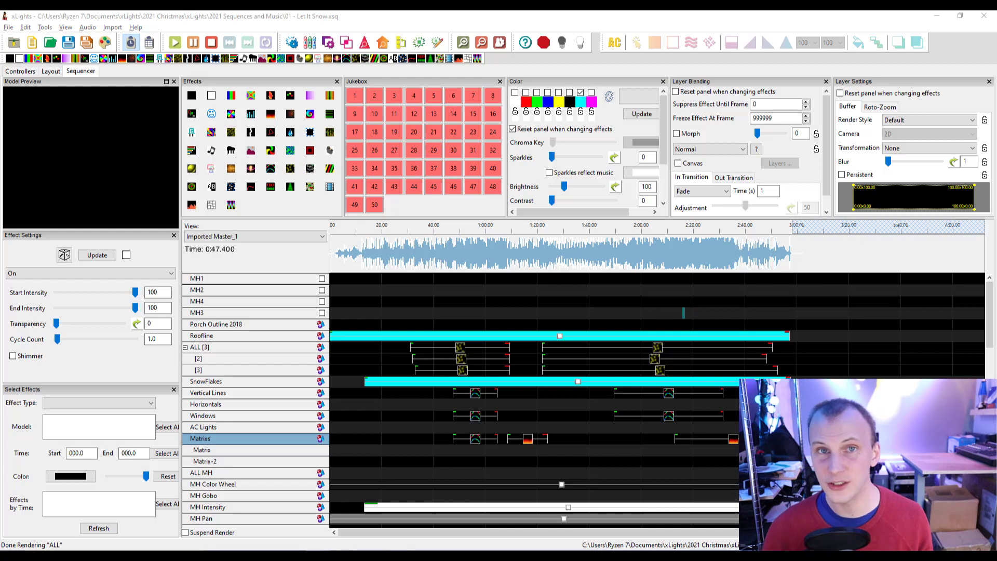
click(927, 360)
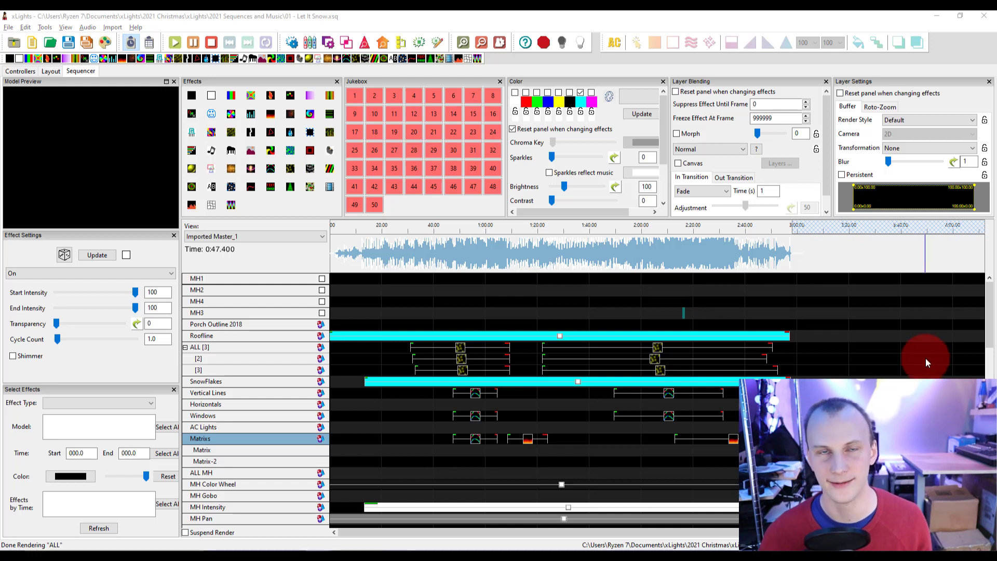
drag(925, 357, 926, 355)
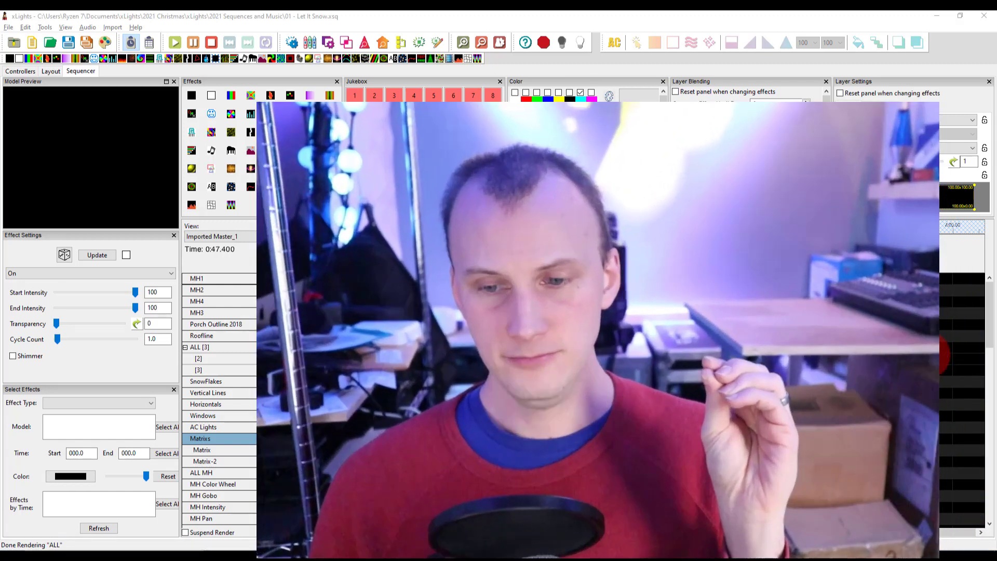